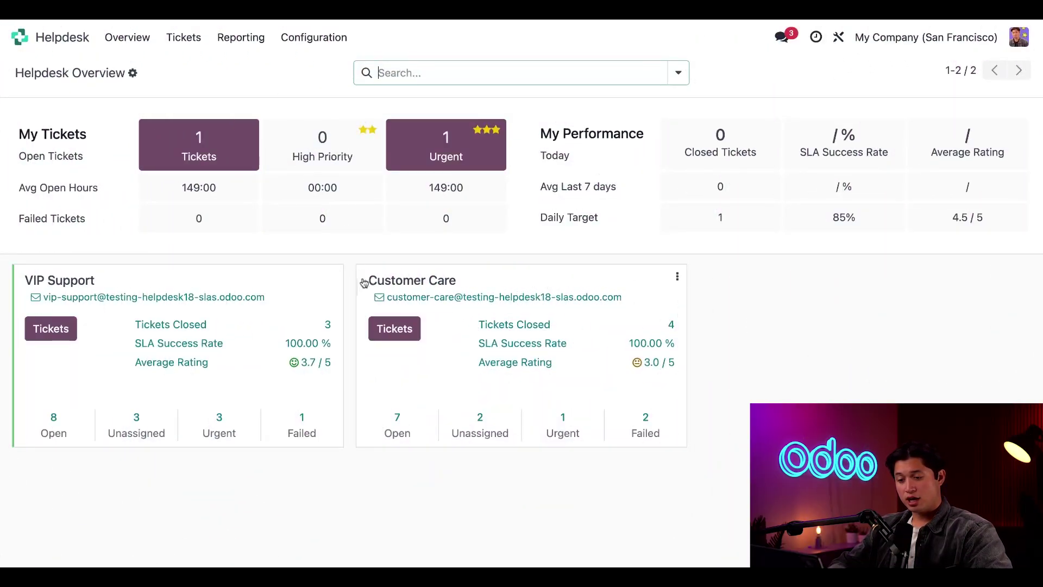
Open the VIP Support team's settings and scroll to SLA Policies and working hours
{"action": "mouse_move", "coordinate": [333, 289]}
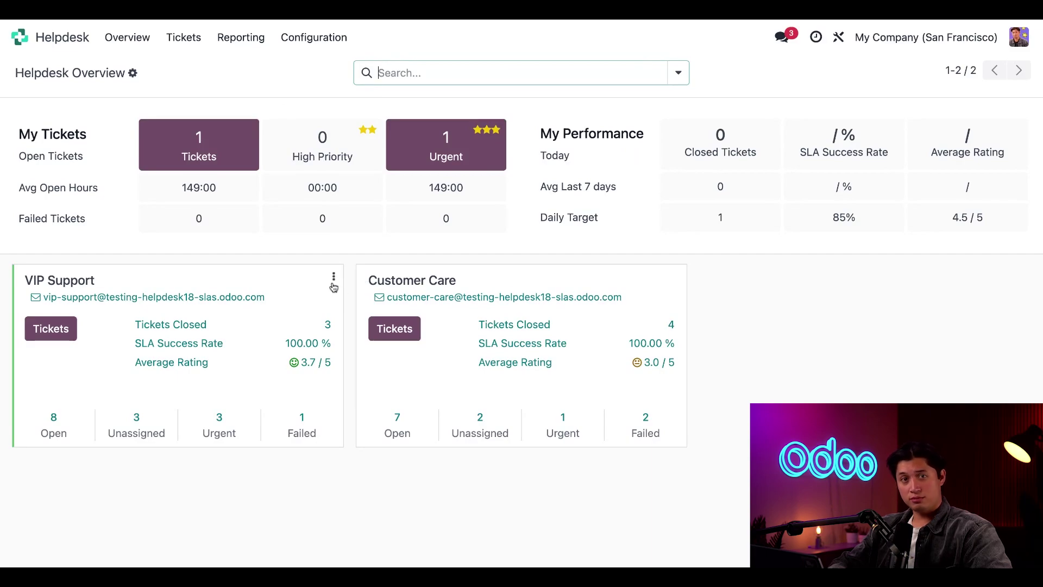
{"action": "left_click", "coordinate": [334, 278]}
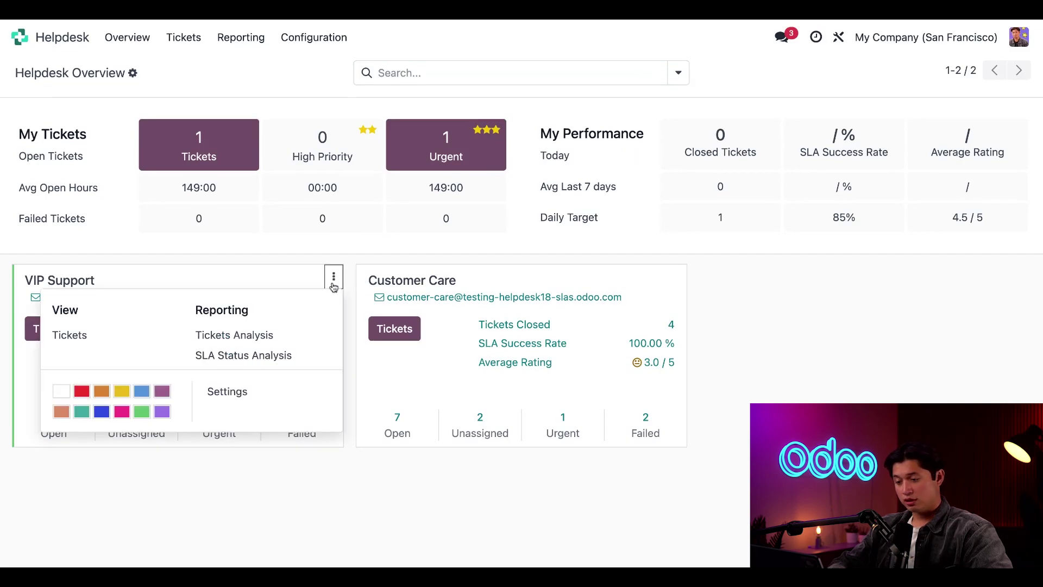
{"action": "left_click", "coordinate": [263, 401]}
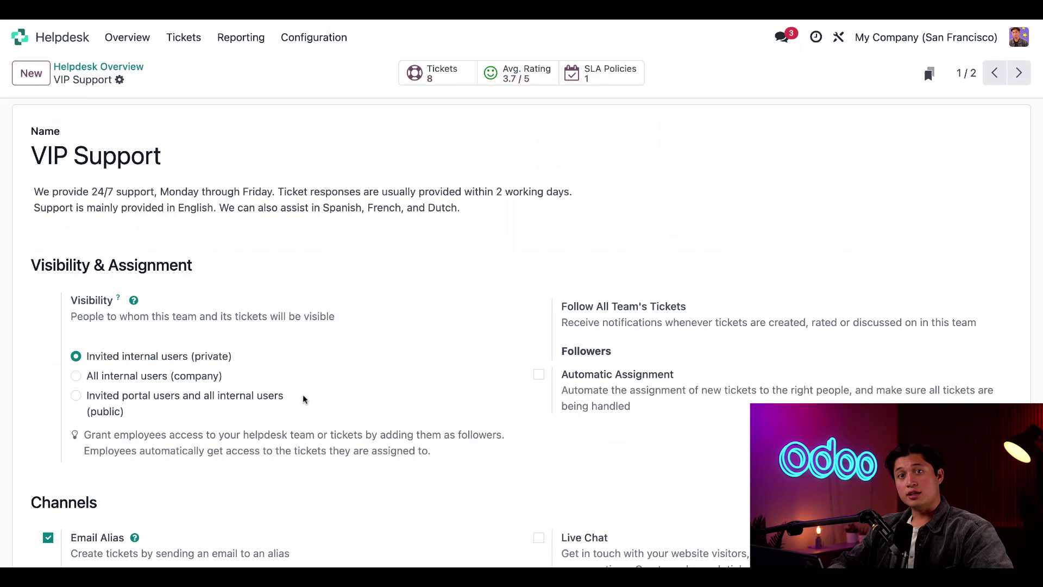
{"action": "scroll", "coordinate": [303, 397], "scroll_direction": "down", "scroll_amount": 12}
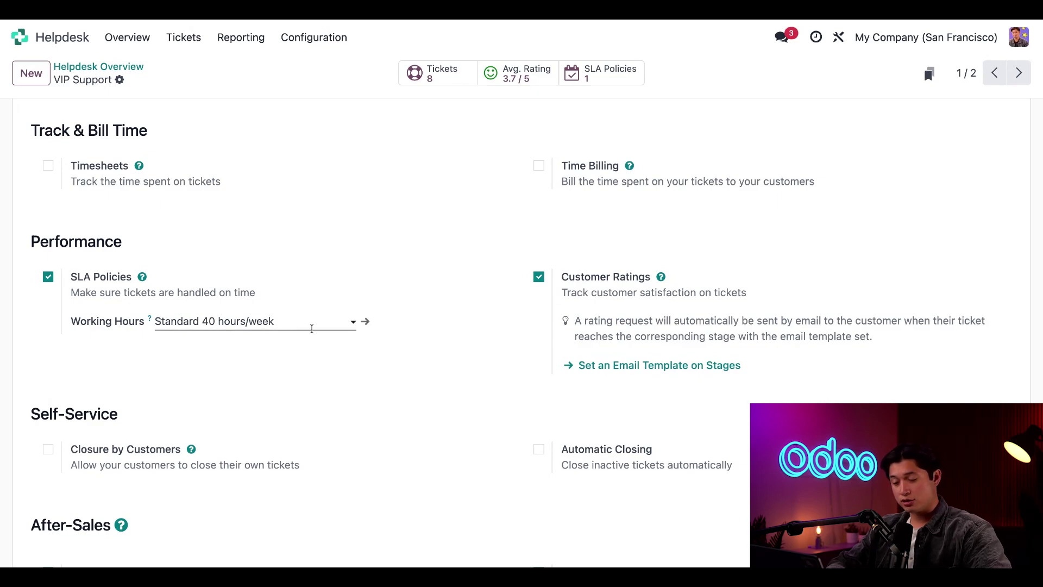
Open the Standard 40 hours/week working schedule linked from the Working Hours field
{"action": "left_click", "coordinate": [365, 322]}
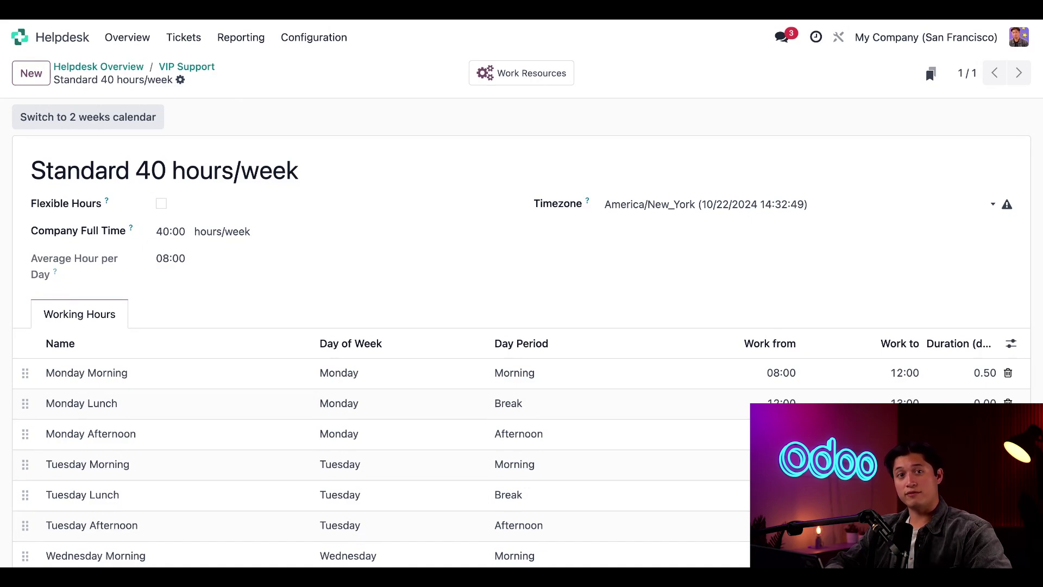
Create an SLA policy '2 days to finish' described as tickets completed within two business days
{"action": "left_click", "coordinate": [311, 38]}
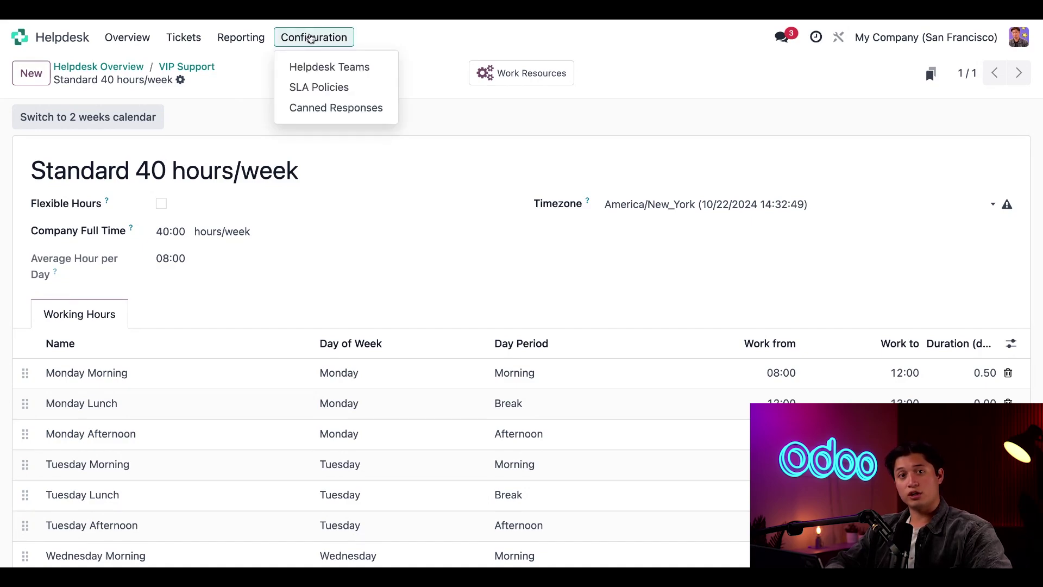
{"action": "left_click", "coordinate": [311, 89]}
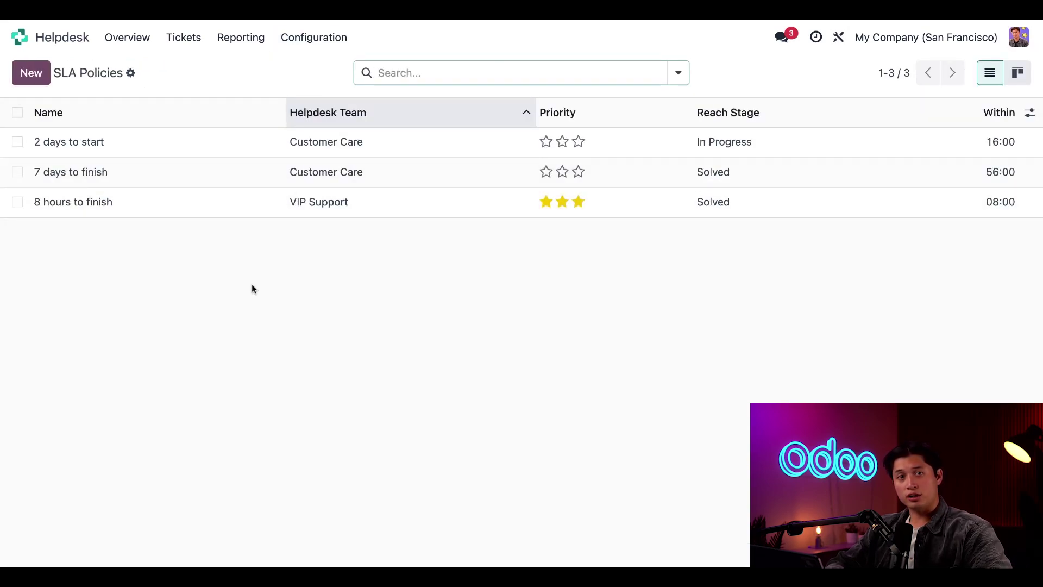
{"action": "left_click", "coordinate": [31, 73]}
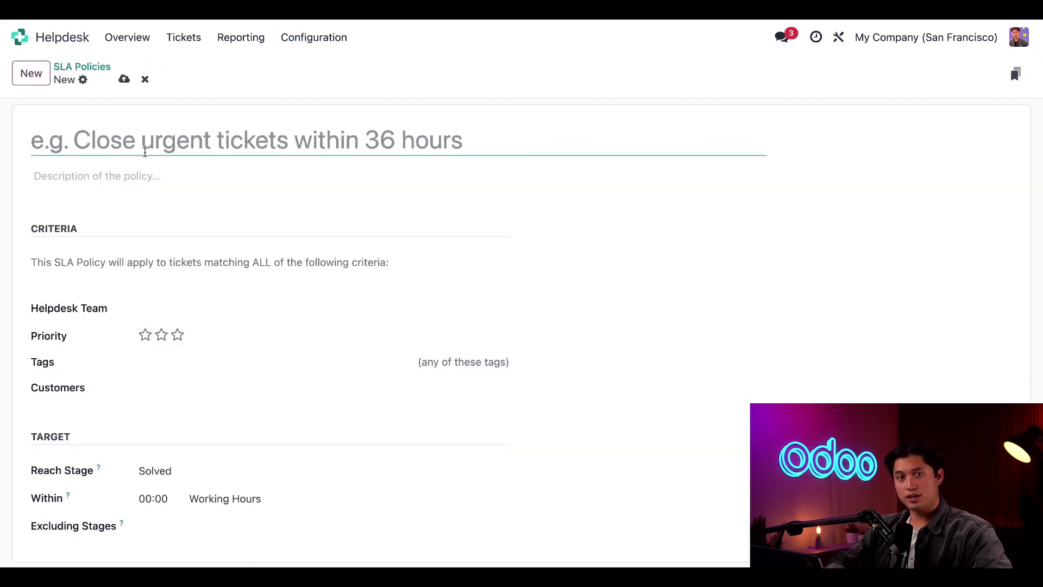
{"action": "type", "text": "2 d"}
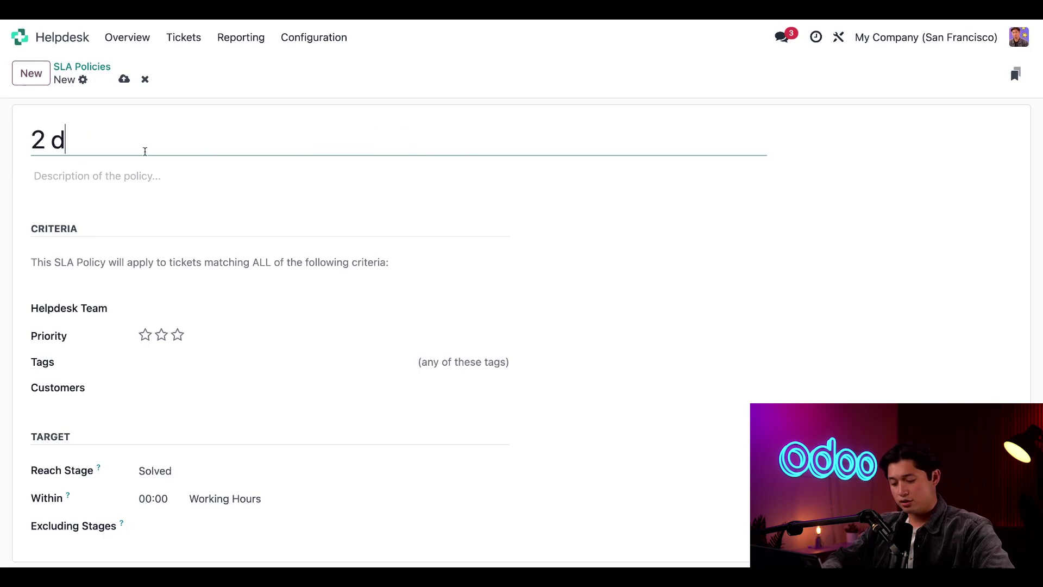
{"action": "type", "text": "ays to finish"}
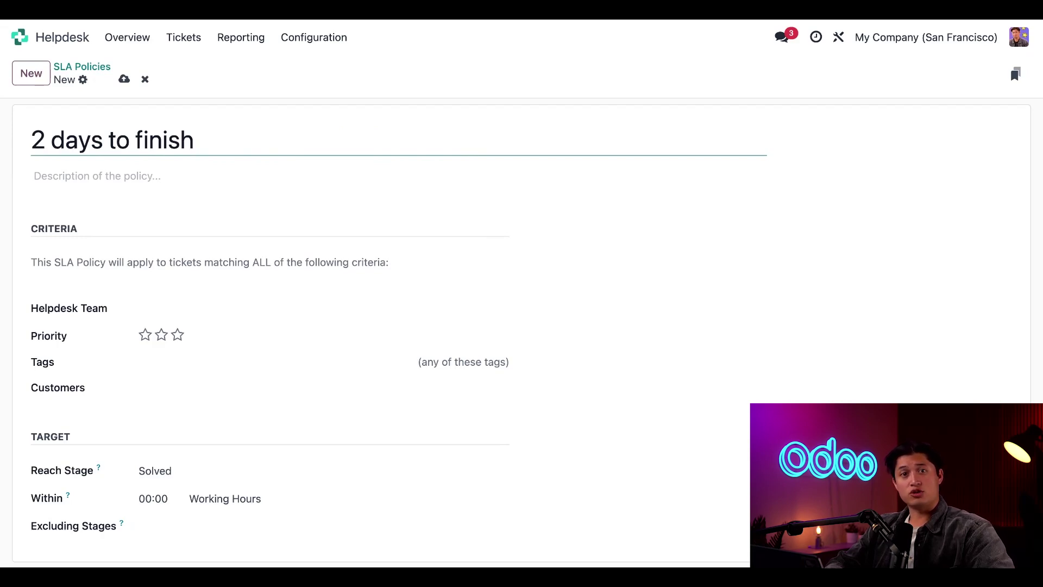
{"action": "left_click", "coordinate": [161, 179]}
{"action": "type", "text": "Tickets must be completed within two business days."}
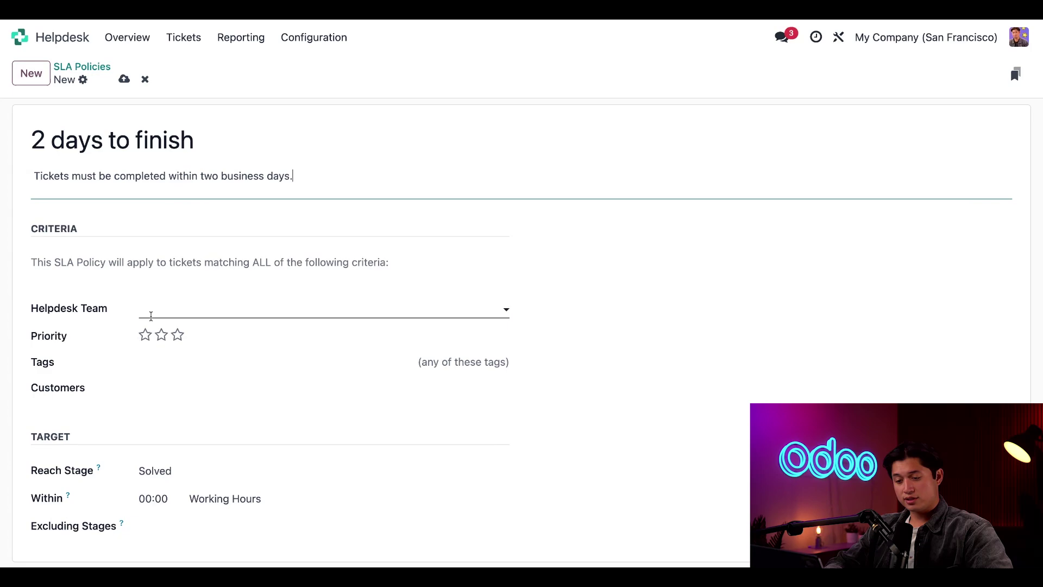
Set the policy's team to VIP Support, target time to 16 hours, and exclude the Cancelled stage
{"action": "left_click", "coordinate": [195, 308]}
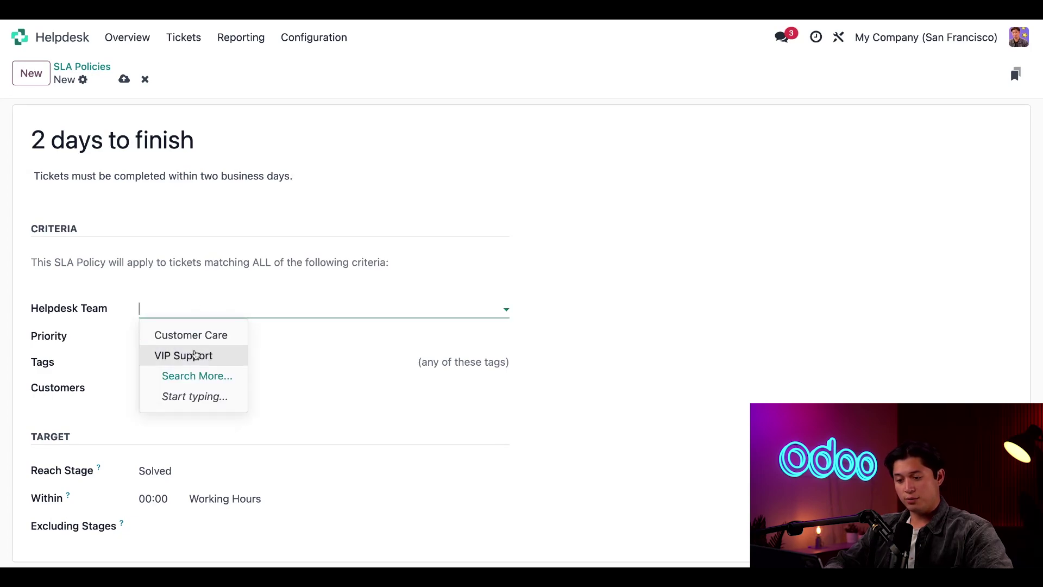
{"action": "left_click", "coordinate": [196, 354]}
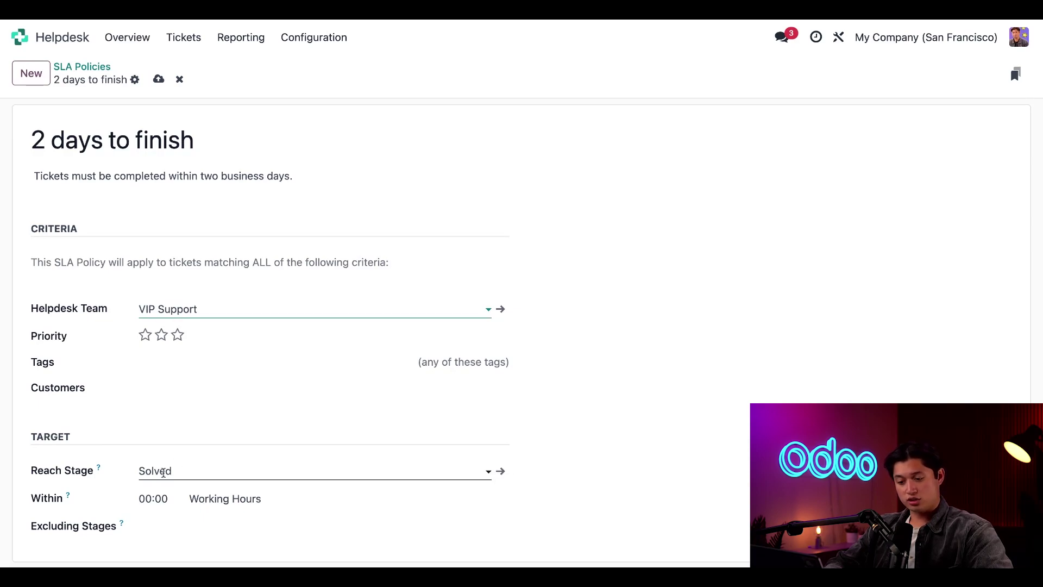
{"action": "left_click", "coordinate": [153, 499]}
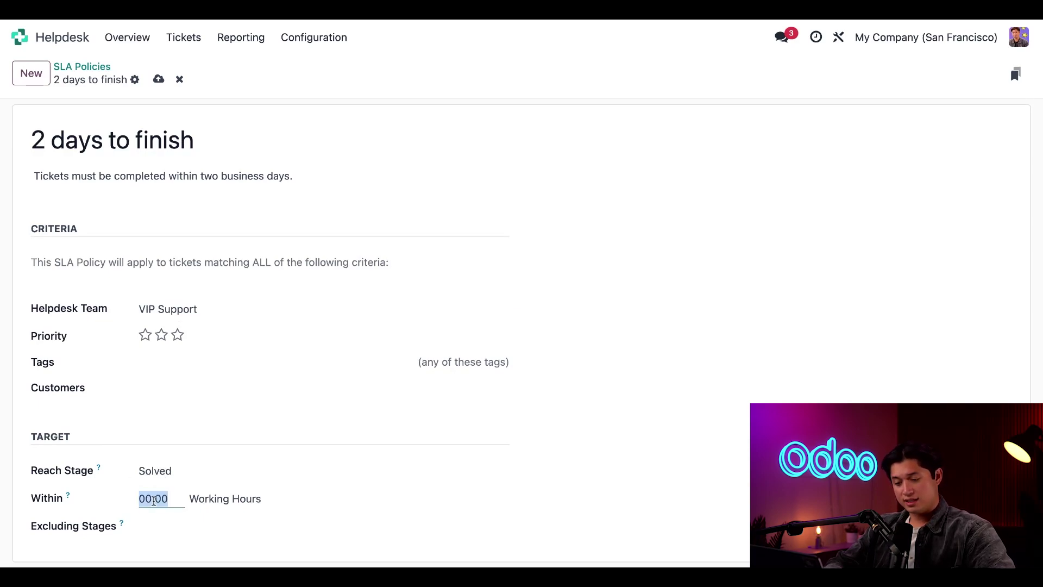
{"action": "type", "text": "16"}
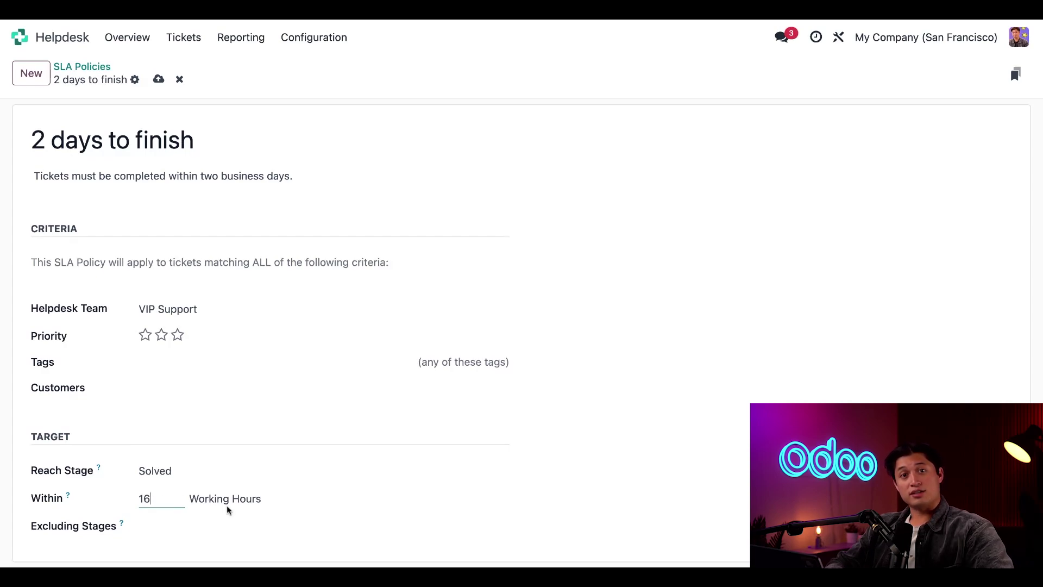
{"action": "left_click", "coordinate": [227, 534]}
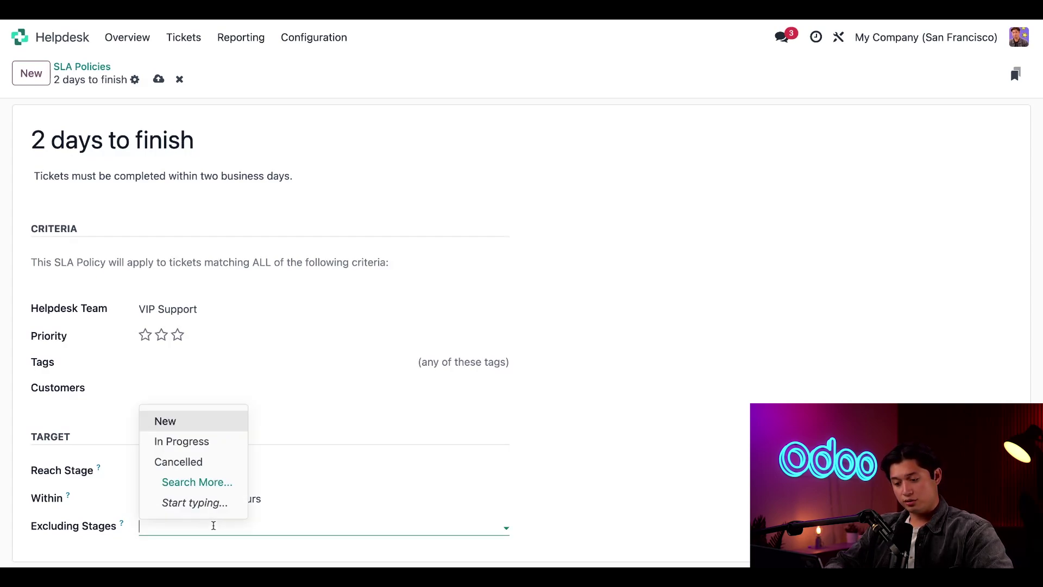
{"action": "left_click", "coordinate": [201, 460]}
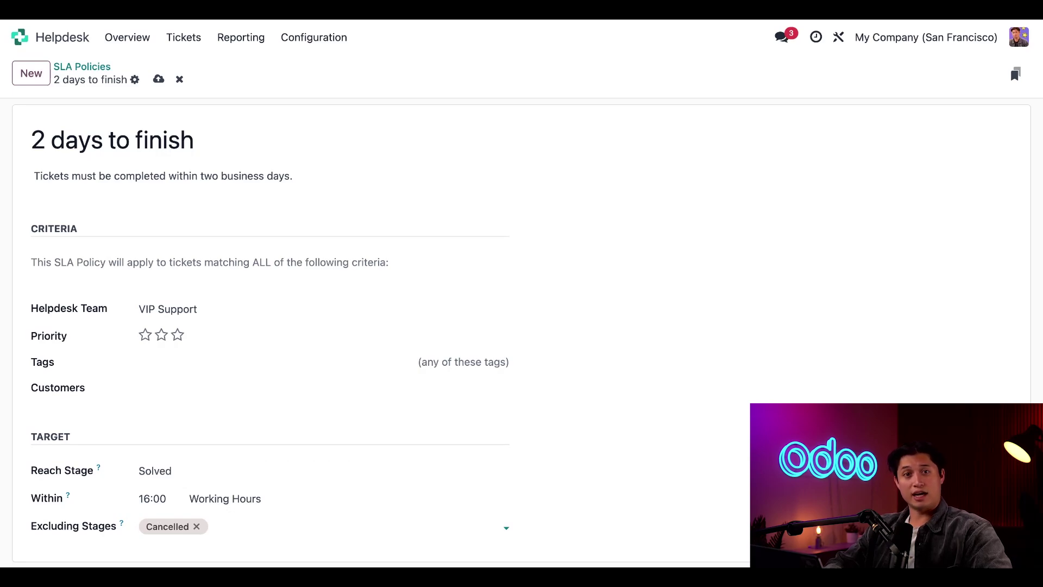
Go back to the Overview dashboard and show the VIP Support team's ticket board
{"action": "left_click", "coordinate": [128, 37]}
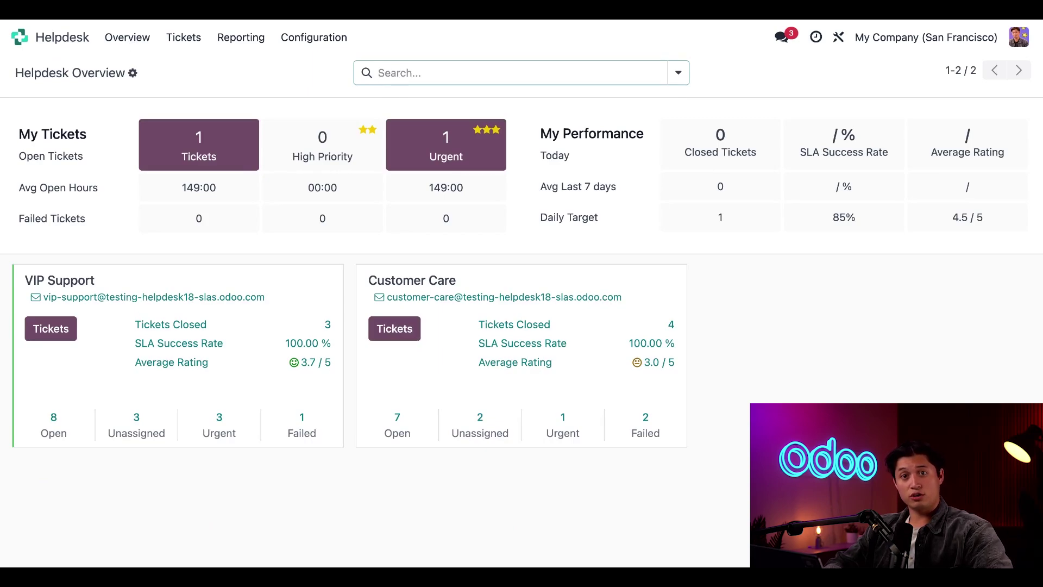
{"action": "left_click", "coordinate": [43, 332]}
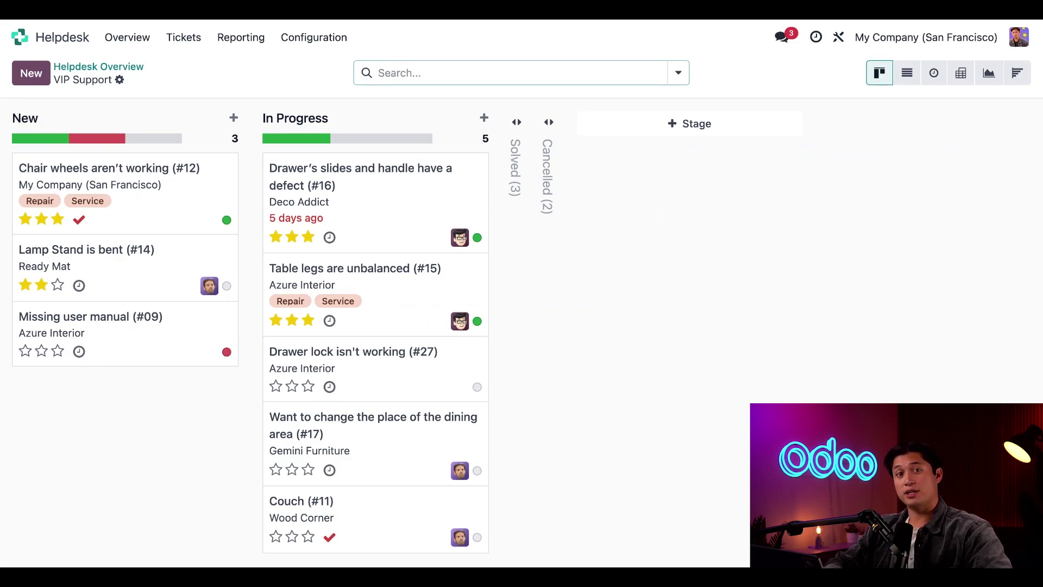
Quick-create a 'Damaged Chair' ticket assigned to a team member for customer Azure Interior
{"action": "left_click", "coordinate": [31, 73]}
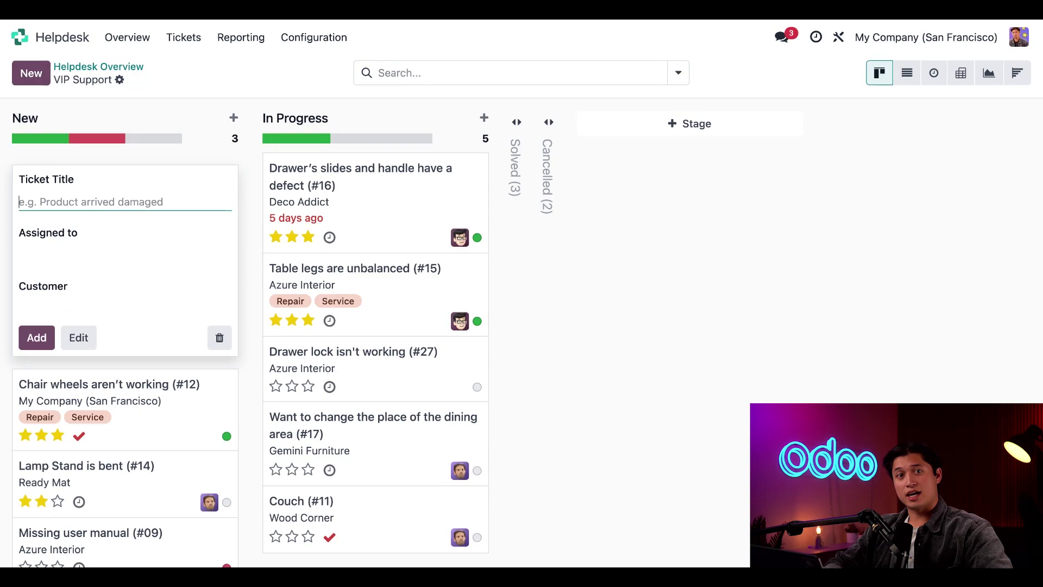
{"action": "type", "text": "Damaged Chairt"}
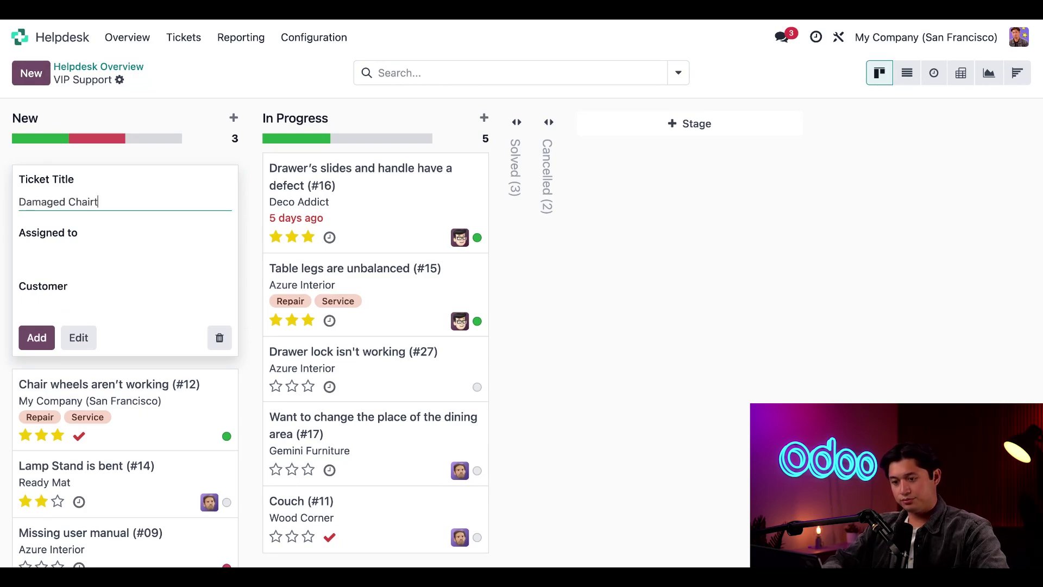
{"action": "key", "text": "BackSpace"}
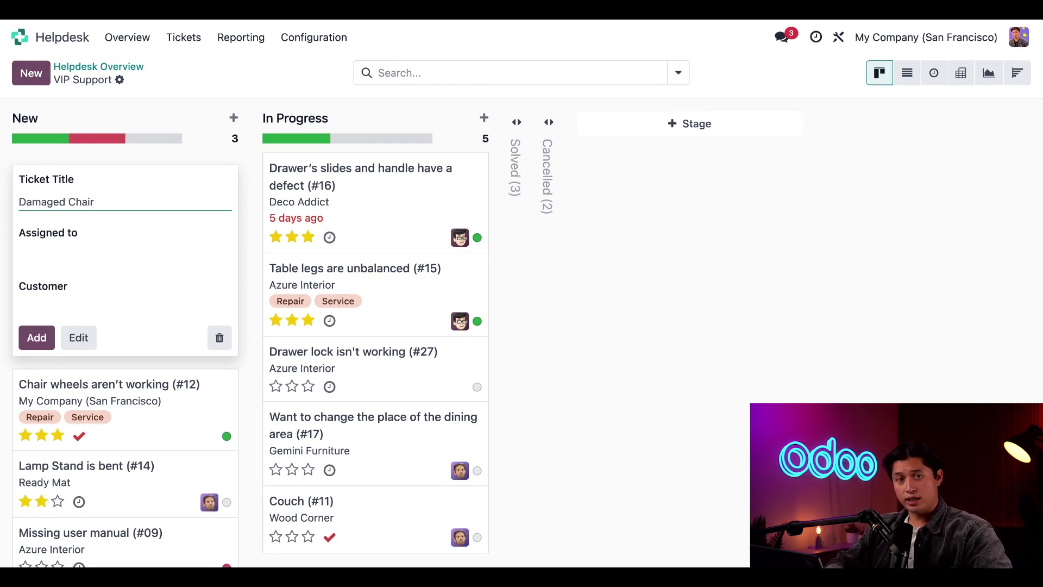
{"action": "left_click", "coordinate": [67, 254]}
{"action": "left_click", "coordinate": [69, 282]}
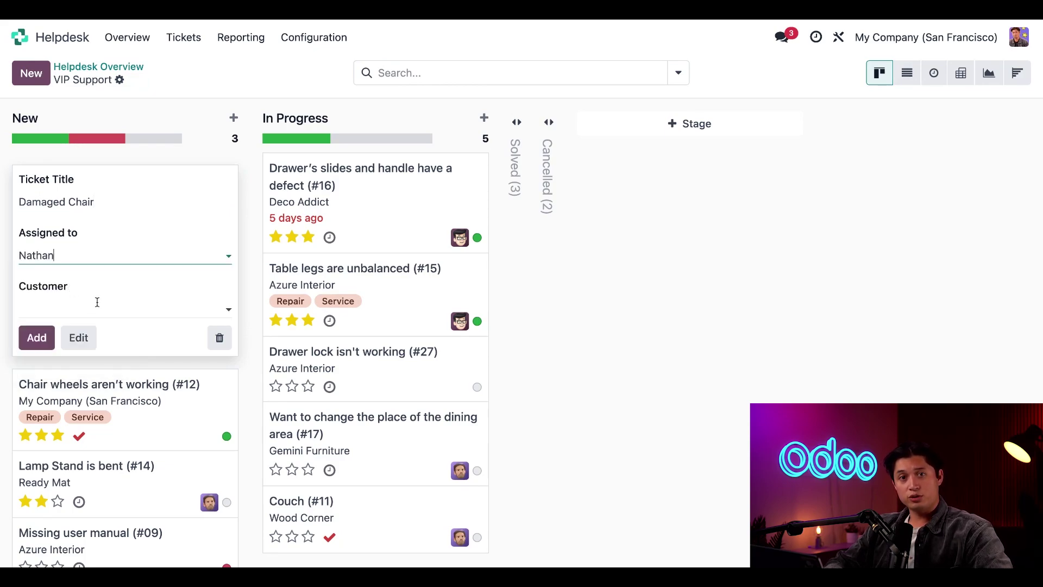
{"action": "left_click", "coordinate": [97, 303]}
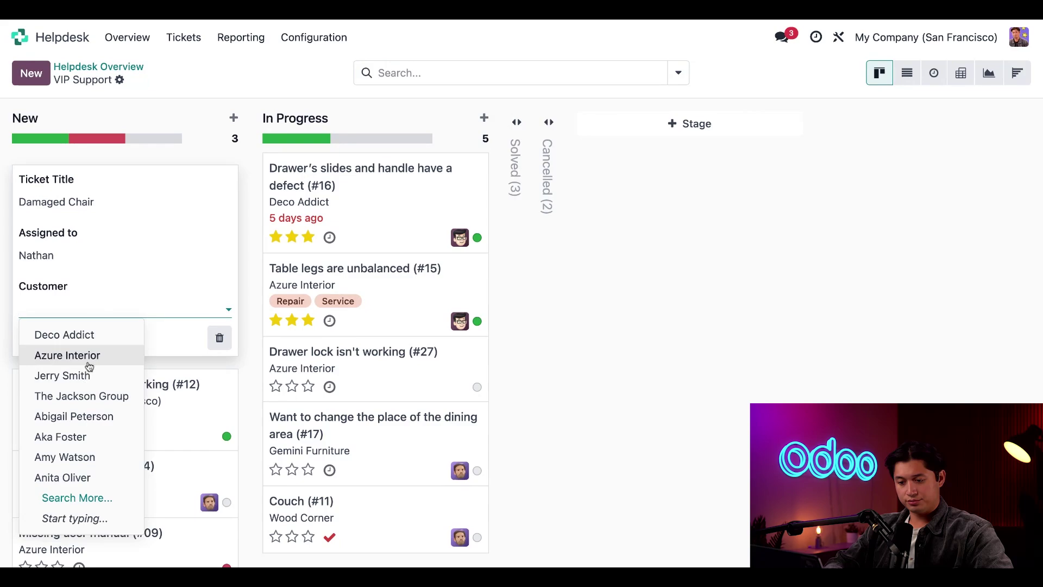
{"action": "left_click", "coordinate": [87, 357]}
{"action": "left_click", "coordinate": [39, 344]}
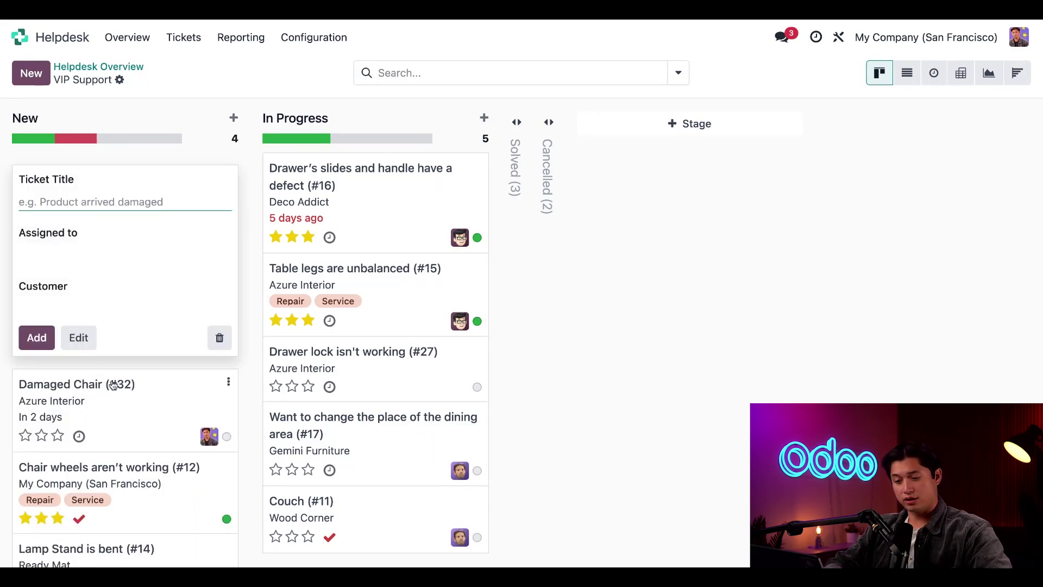
Check the Damaged Chair ticket's '2 days to finish' SLA deadline, then return to the VIP Support board
{"action": "left_click", "coordinate": [136, 415]}
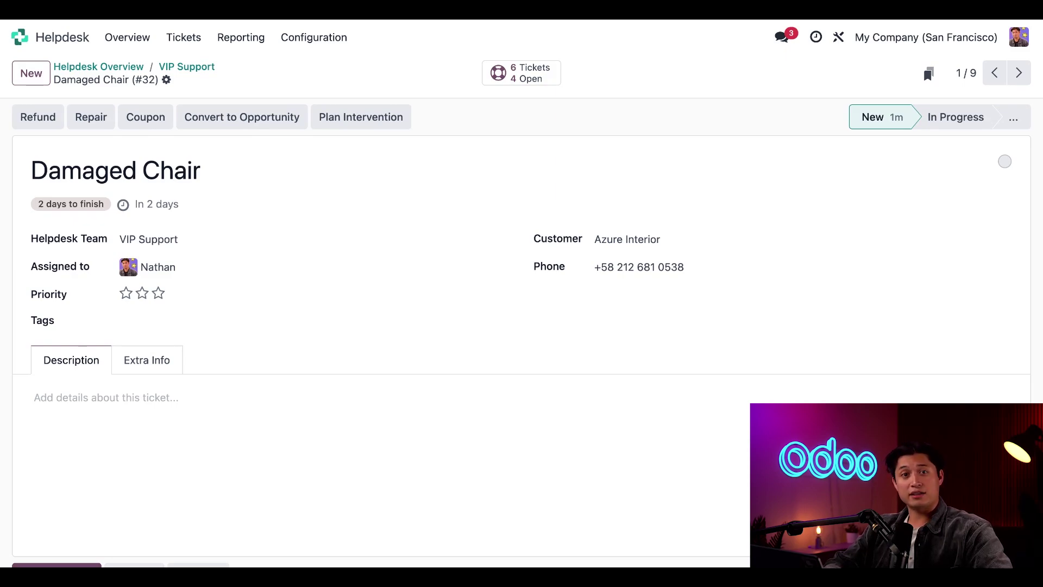
{"action": "left_click", "coordinate": [188, 68]}
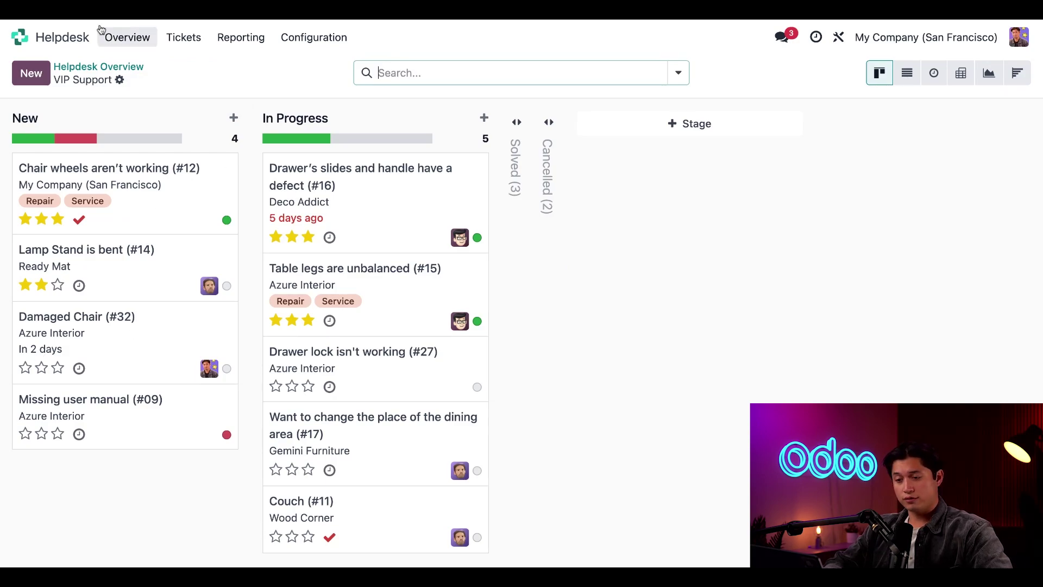
Return to the Helpdesk Overview and inspect VIP Support's failed SLA ticket count
{"action": "left_click", "coordinate": [100, 67]}
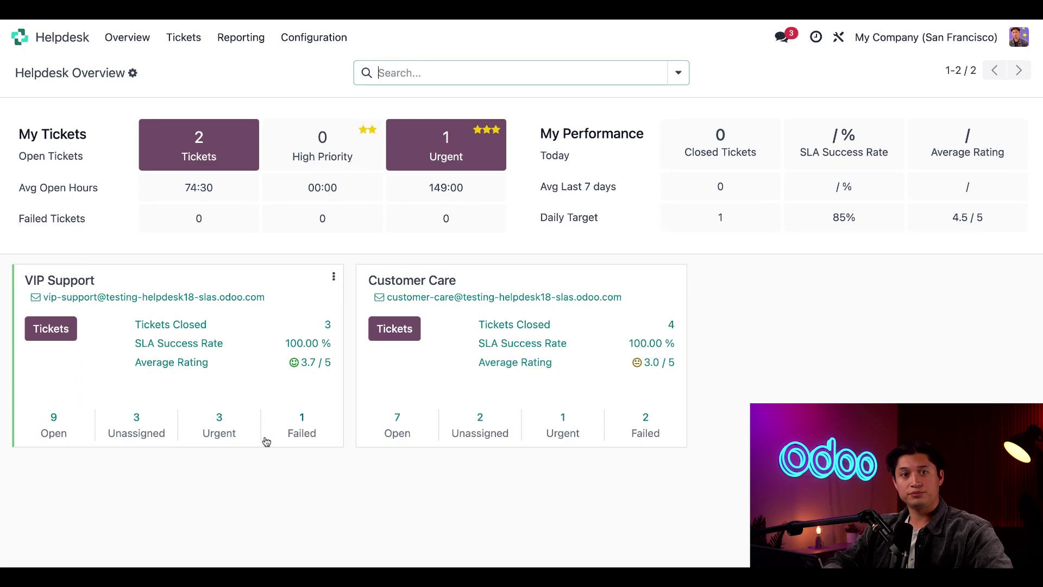
{"action": "mouse_move", "coordinate": [264, 437]}
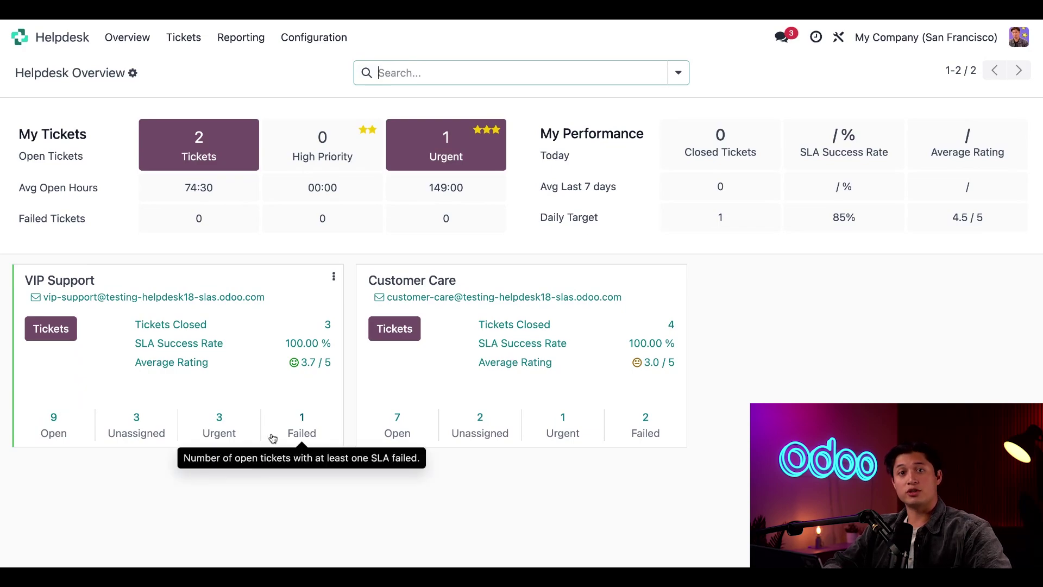